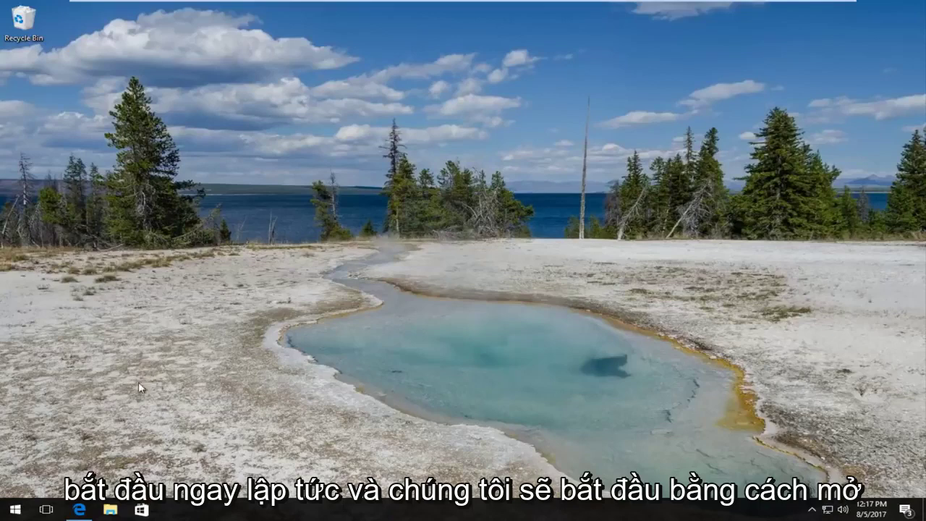
Open Microsoft Edge and search Google for "steam_api.dll download"
left_click(80, 510)
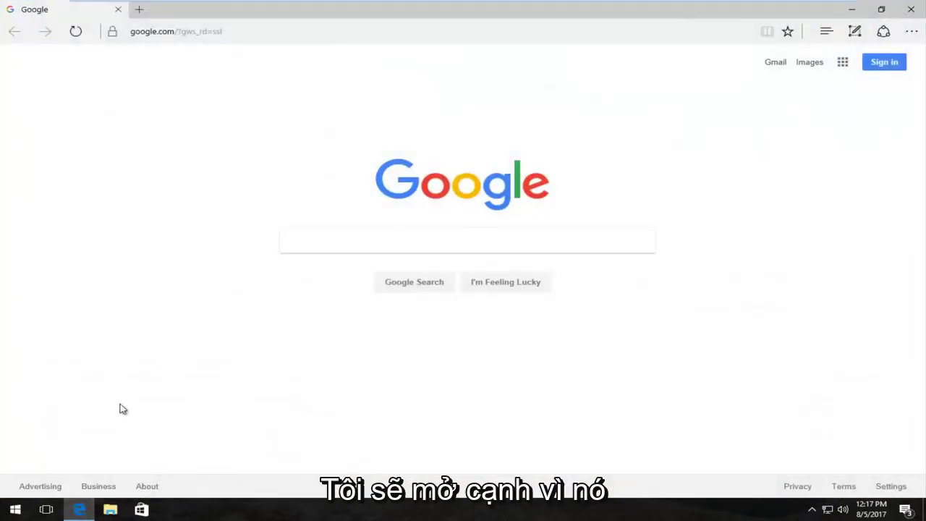
left_click(297, 243)
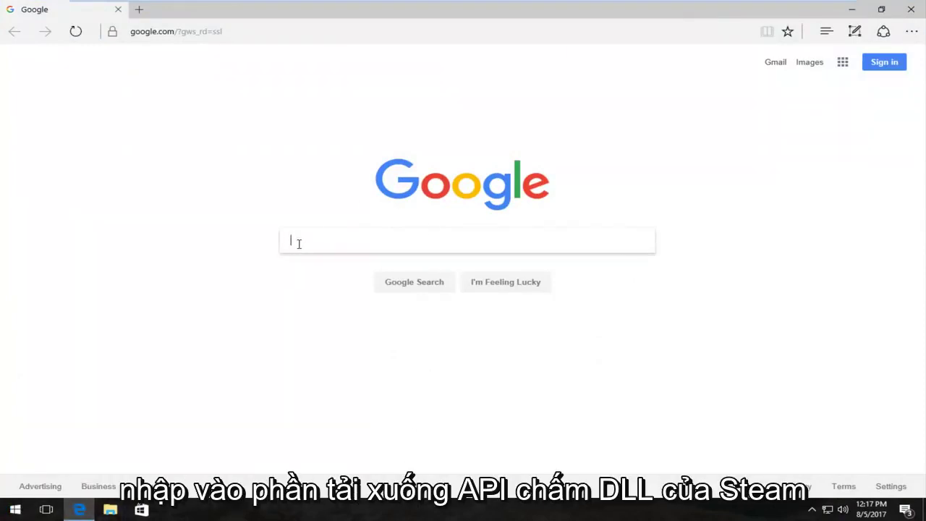
type("steam")
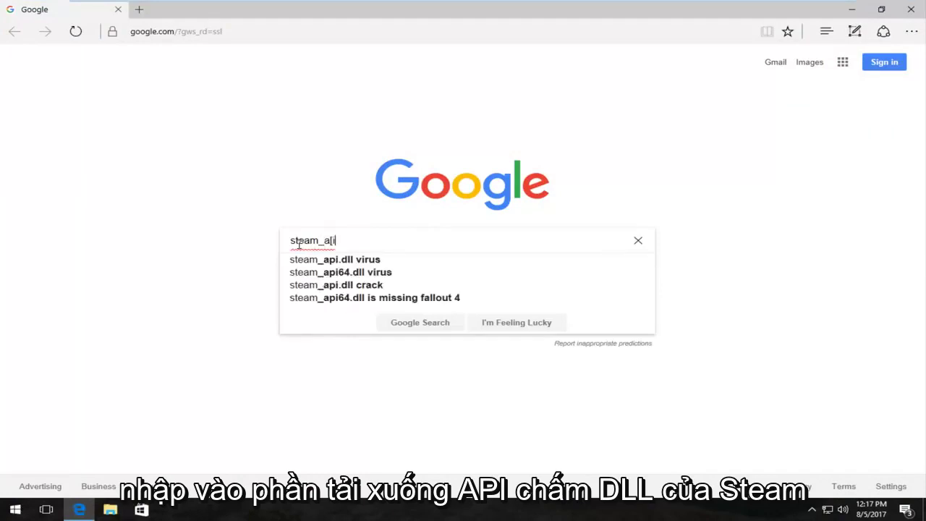
type("_api")
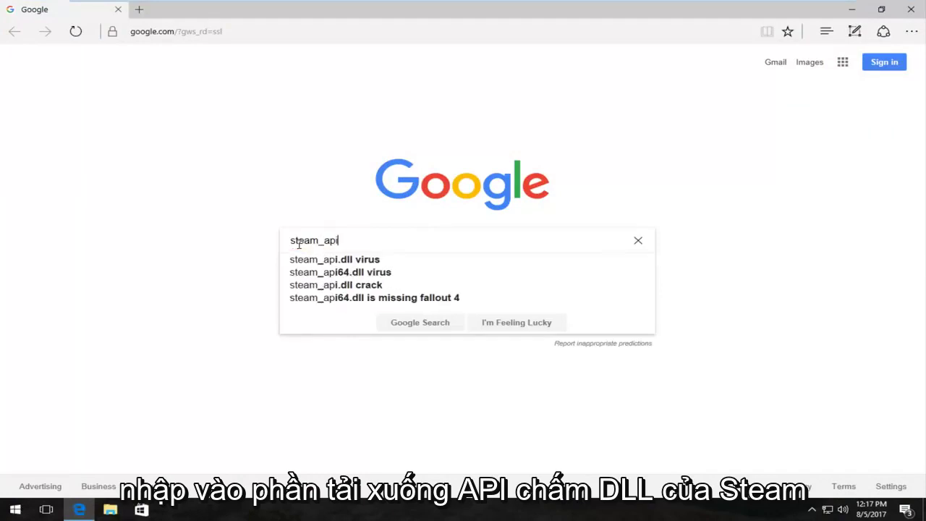
type(".dll download")
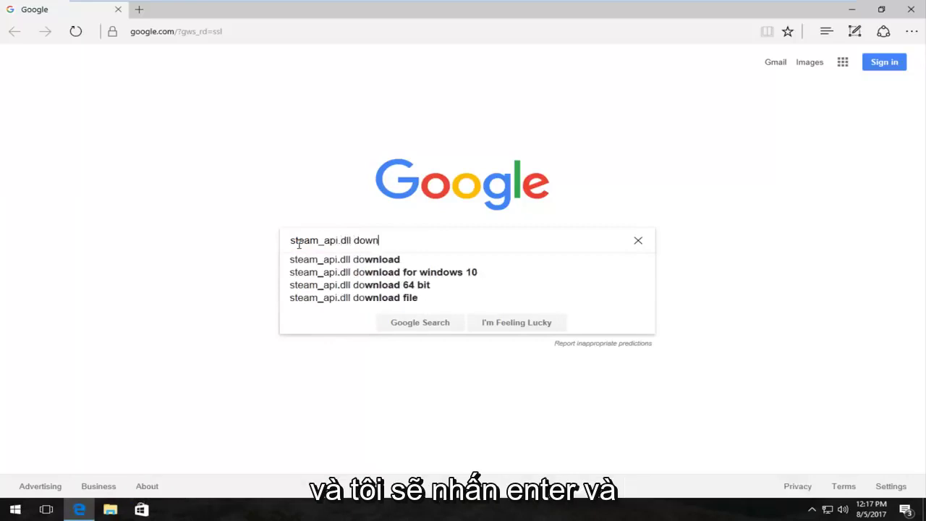
key("Return")
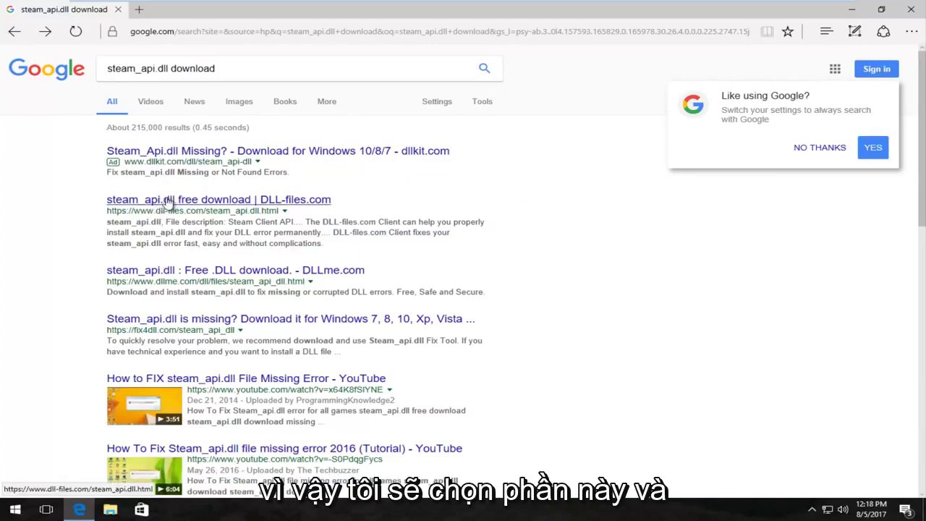
Open the DLL-files.com result for steam_api.dll and request the download of the 32bit version 1.83.31.37
left_click(163, 201)
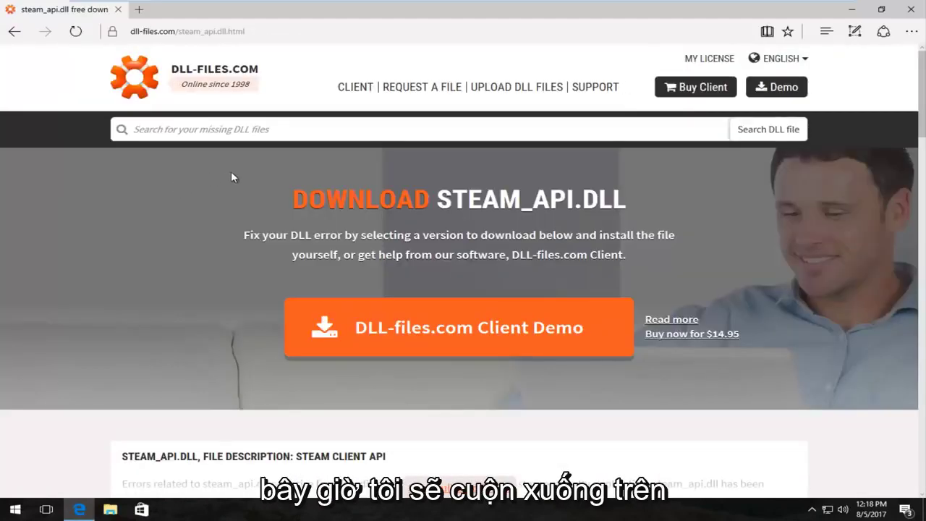
scroll(539, 188, "down", 1)
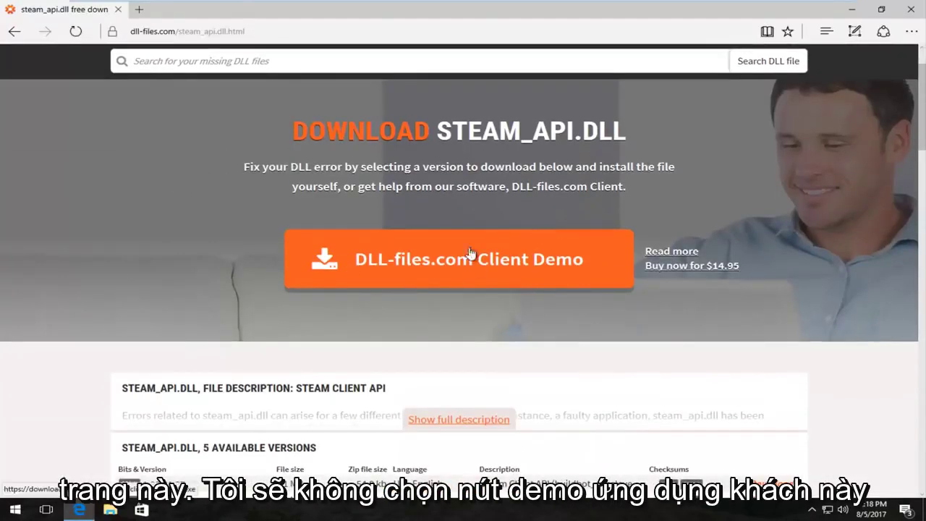
scroll(496, 206, "down", 1)
scroll(496, 213, "down", 2)
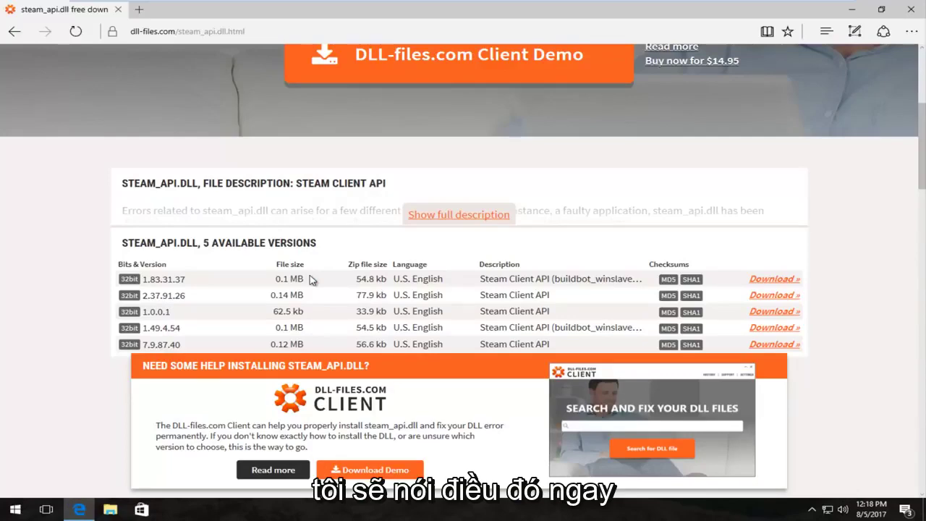
scroll(197, 238, "down", 1)
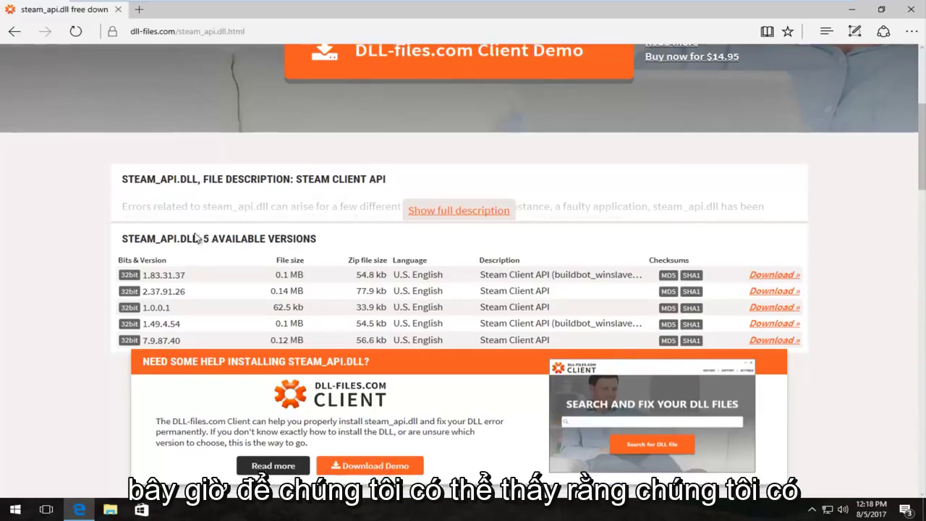
scroll(188, 236, "down", 2)
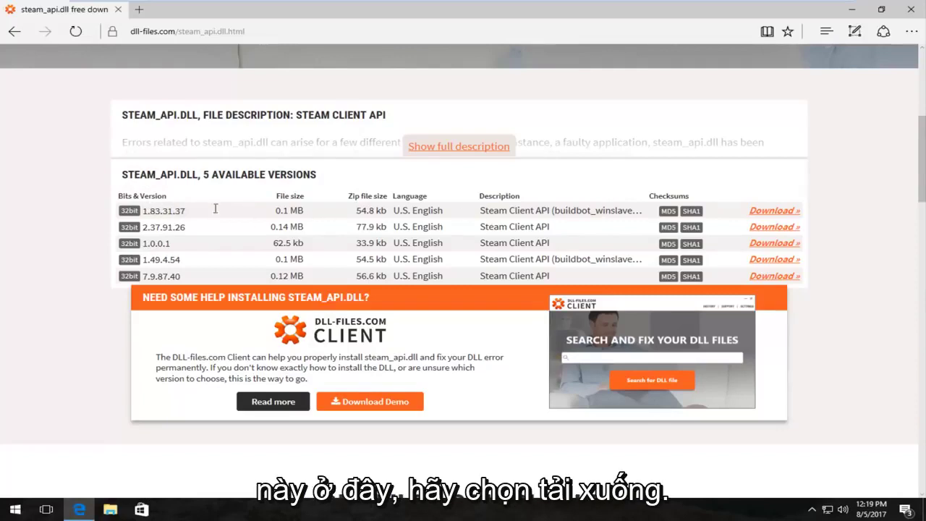
left_click(776, 211)
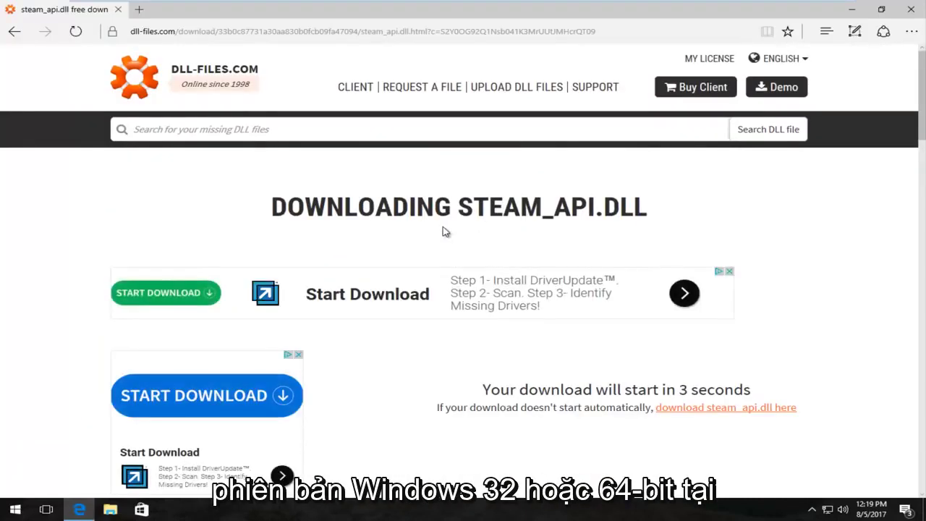
Save the downloaded steam_api.zip and open the folder that contains it
scroll(435, 233, "down", 1)
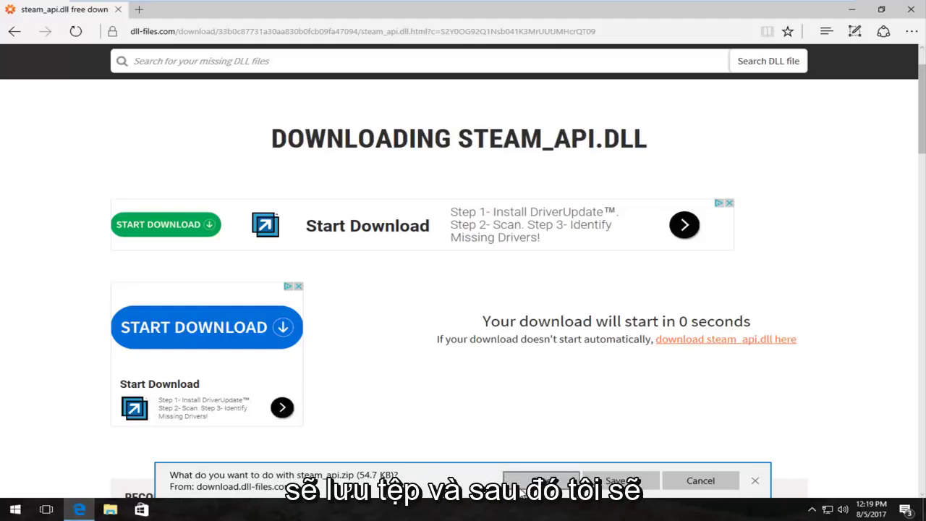
left_click(536, 480)
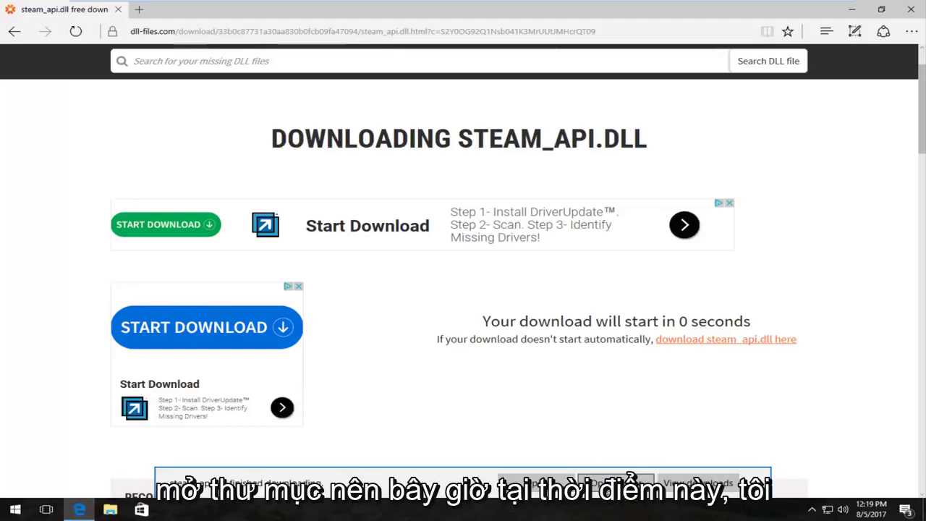
left_click(616, 483)
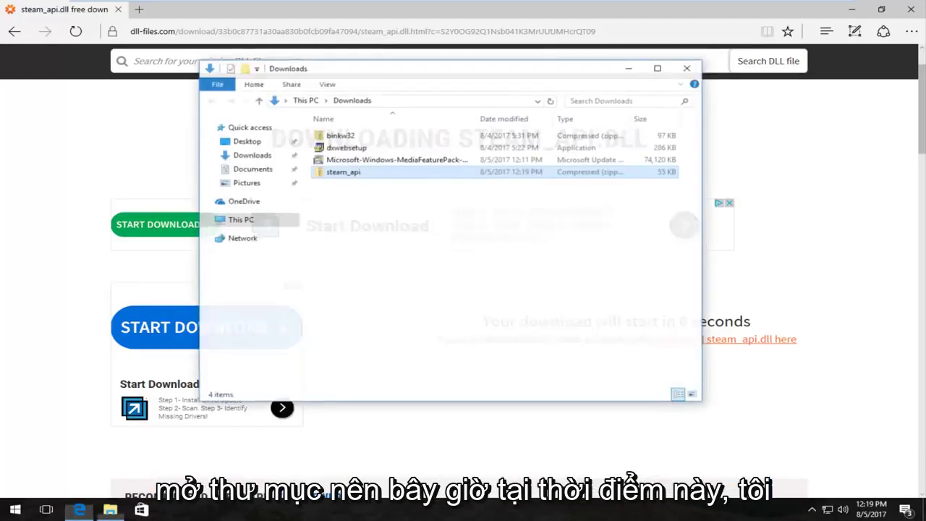
With the browser minimized, delete every file except steam_api from Downloads and open the steam_api archive
left_click(852, 10)
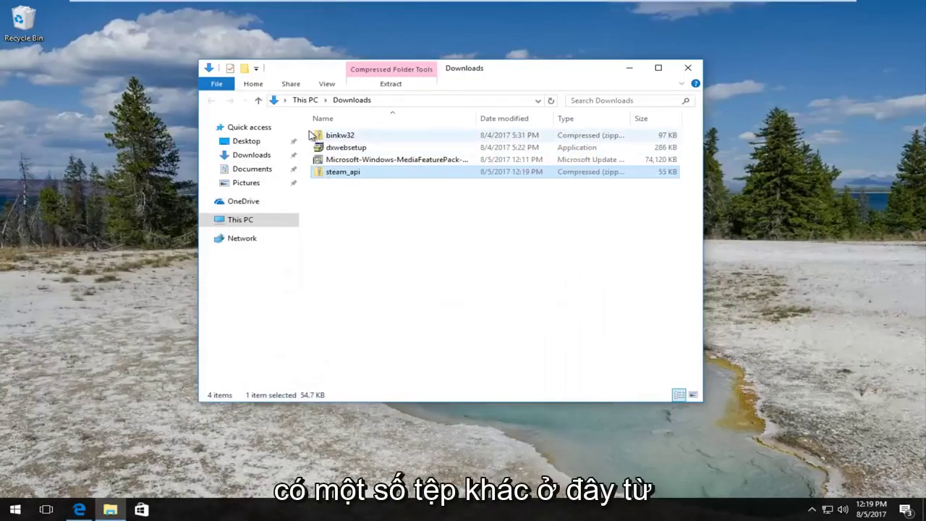
left_click_drag(304, 130, 354, 168)
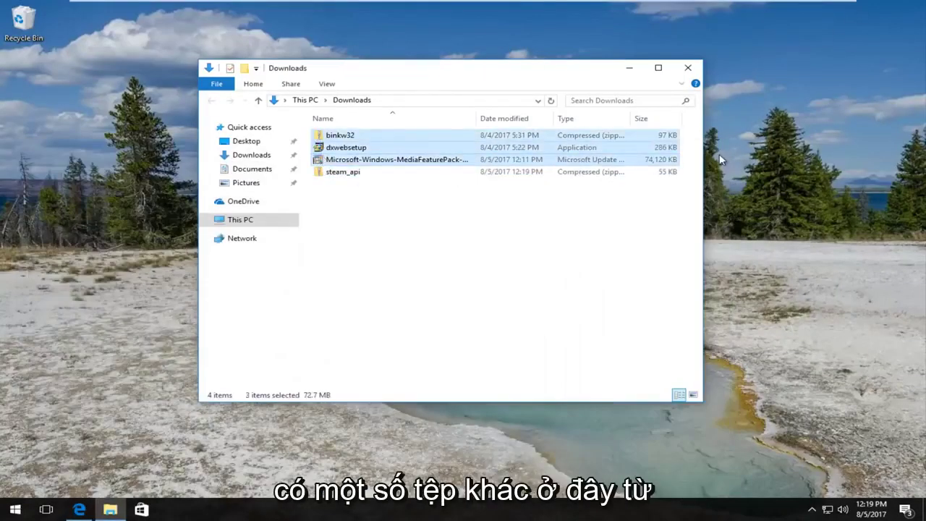
key("Delete")
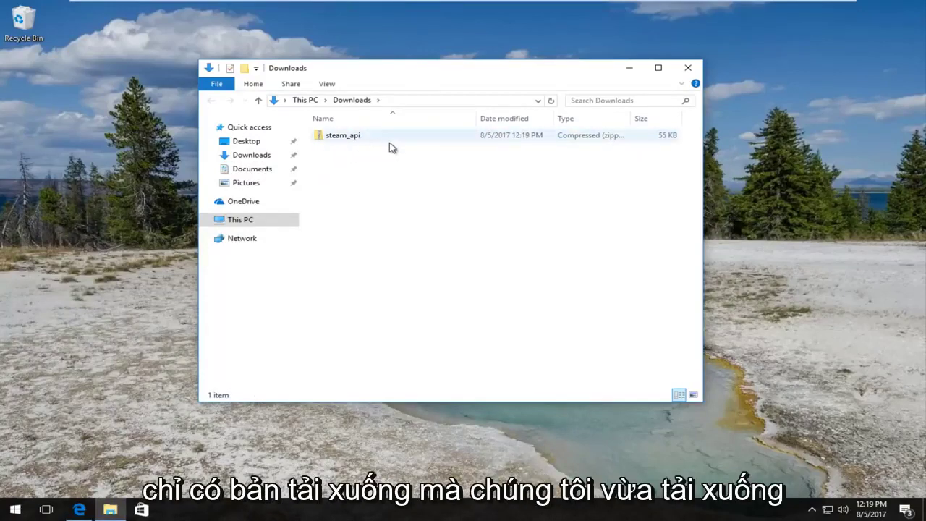
double_click(348, 139)
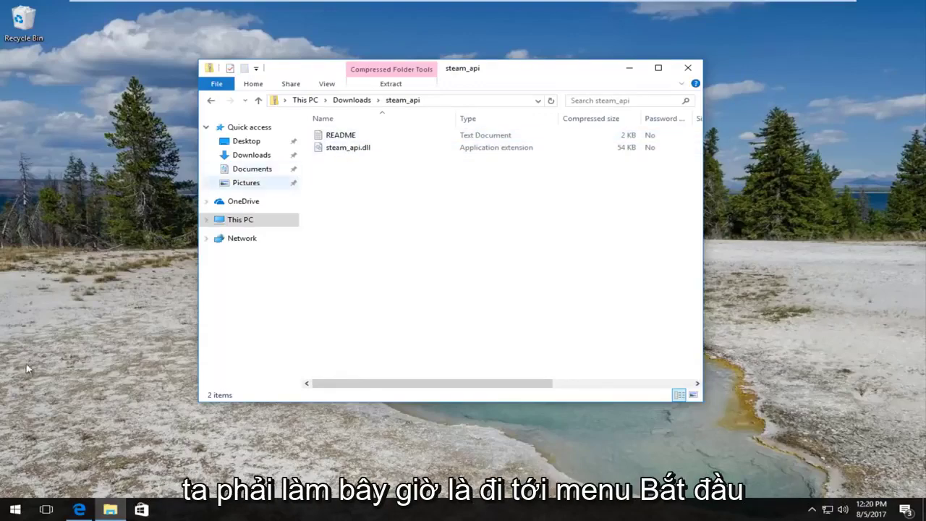
Search Windows for "file explorer" and open a new File Explorer window
left_click(10, 511)
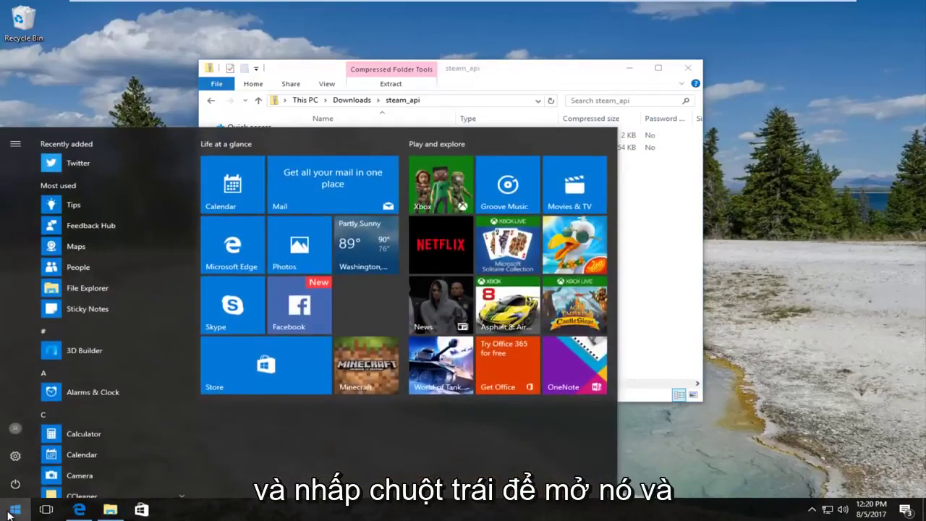
type("file ")
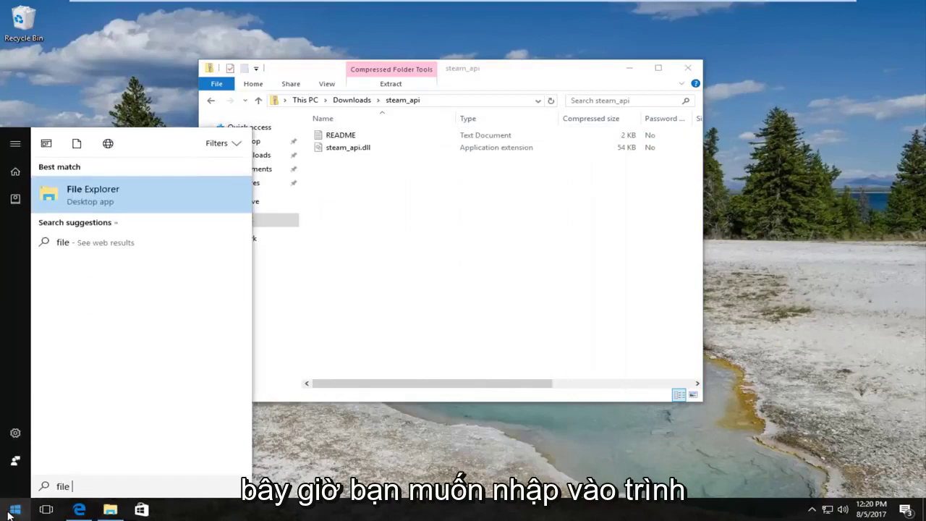
type("explorer")
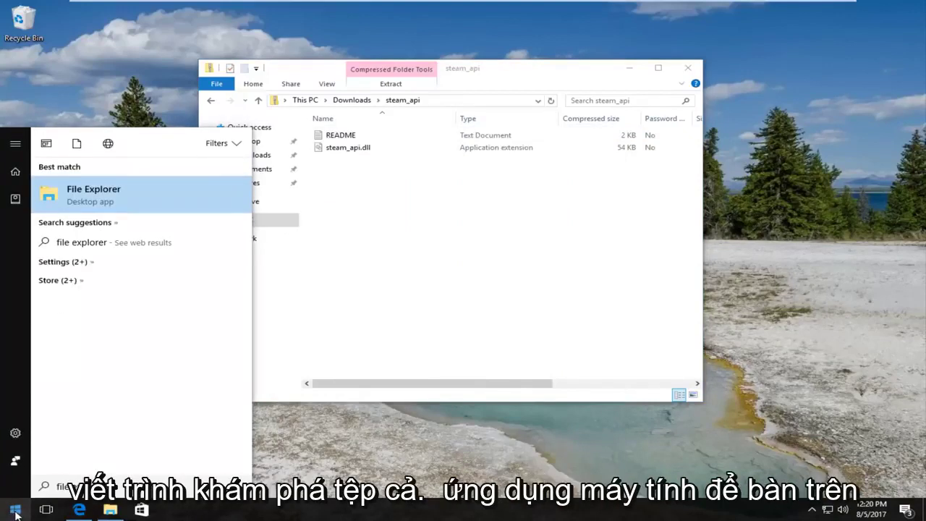
left_click(120, 199)
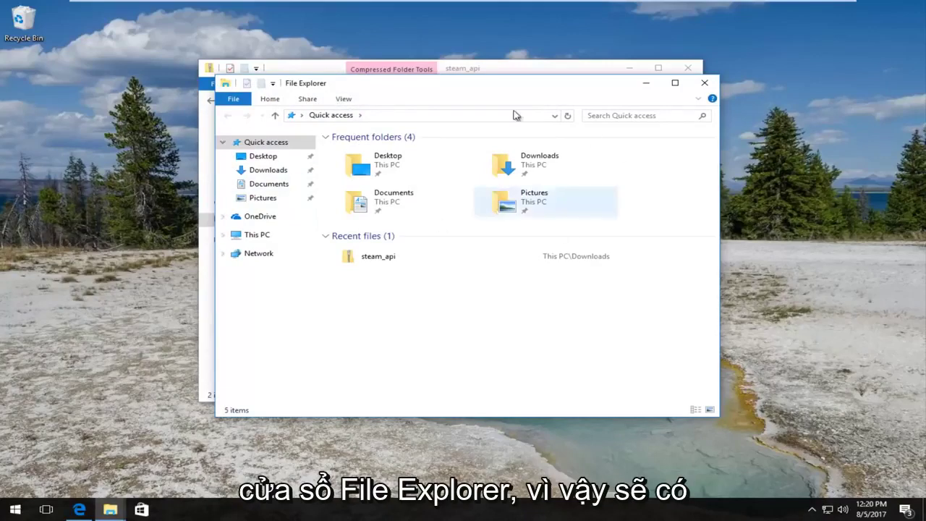
In Folder Options, select "Show hidden files, folders, and drives" and confirm the setting
left_click(345, 100)
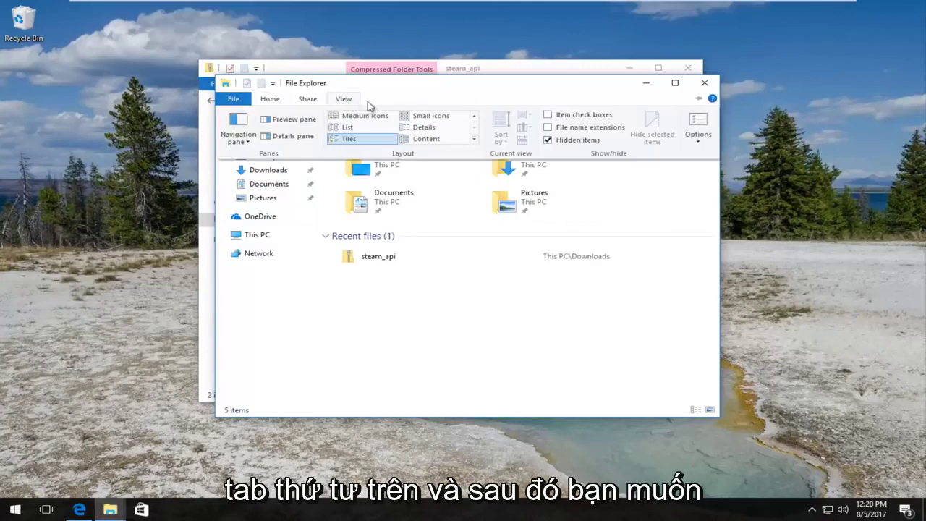
left_click(697, 133)
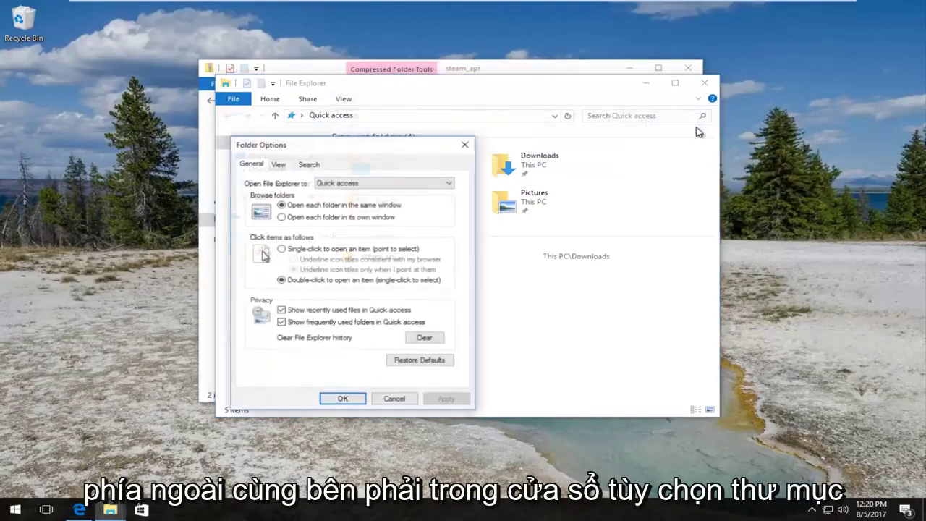
left_click_drag(382, 146, 462, 99)
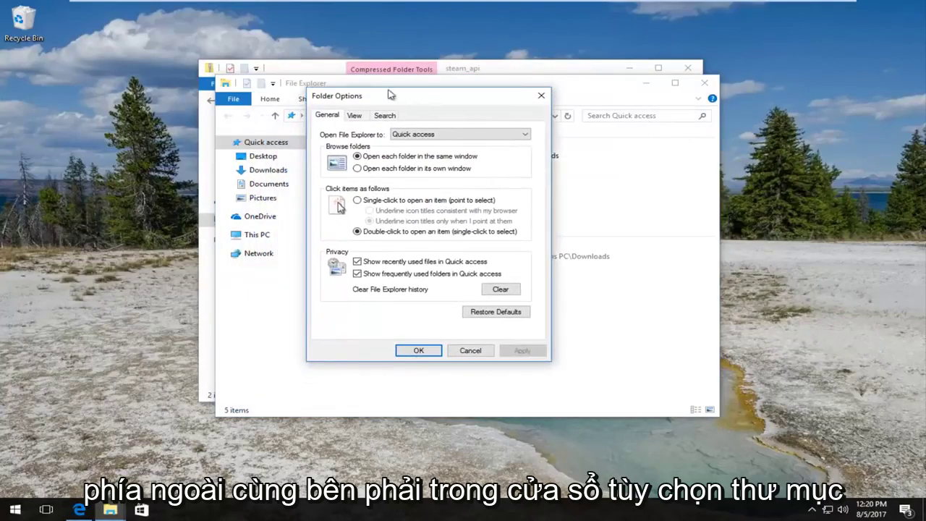
left_click(355, 117)
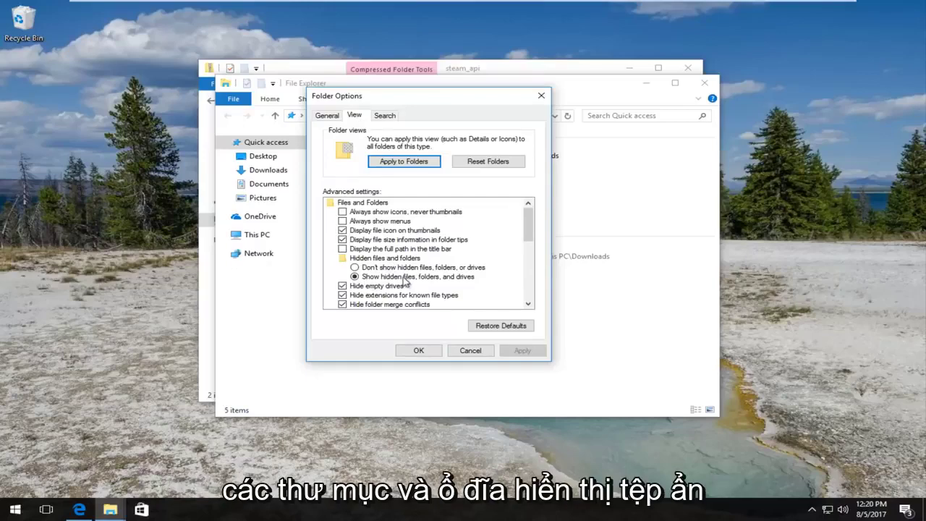
left_click(355, 267)
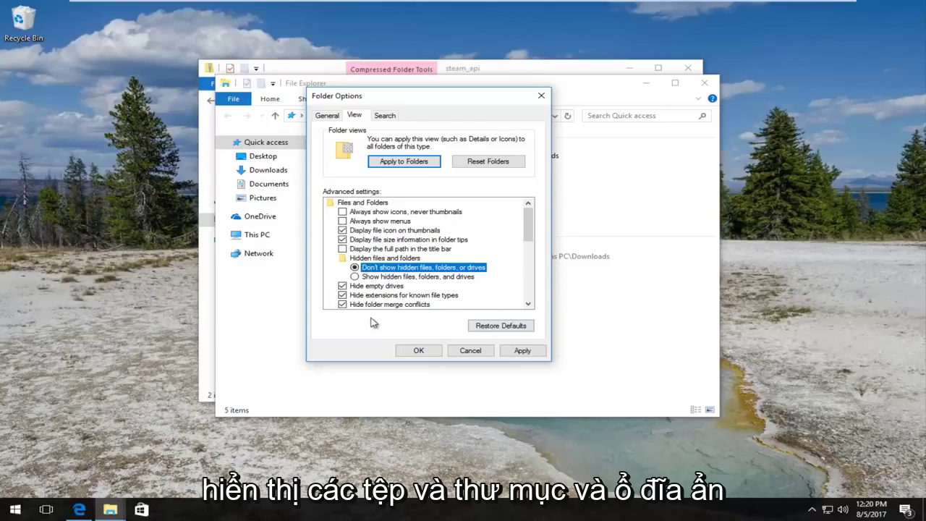
left_click(355, 278)
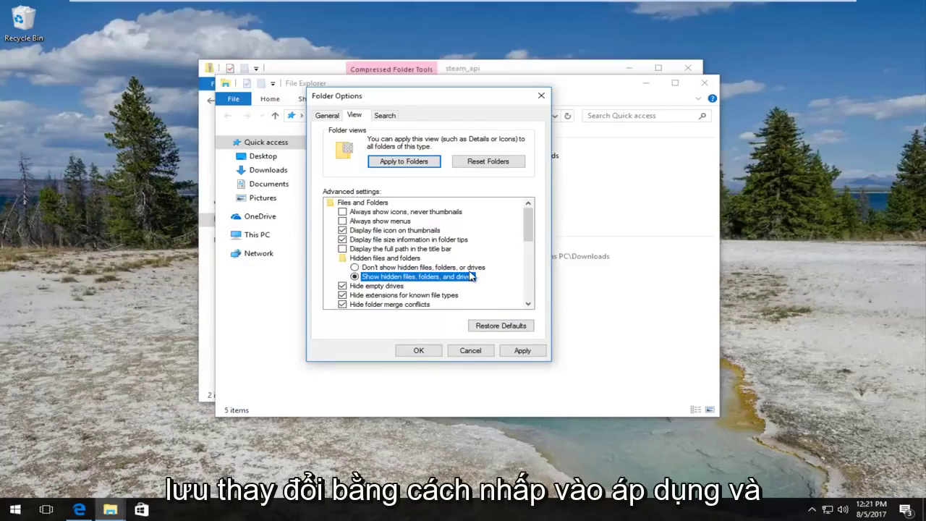
left_click(414, 352)
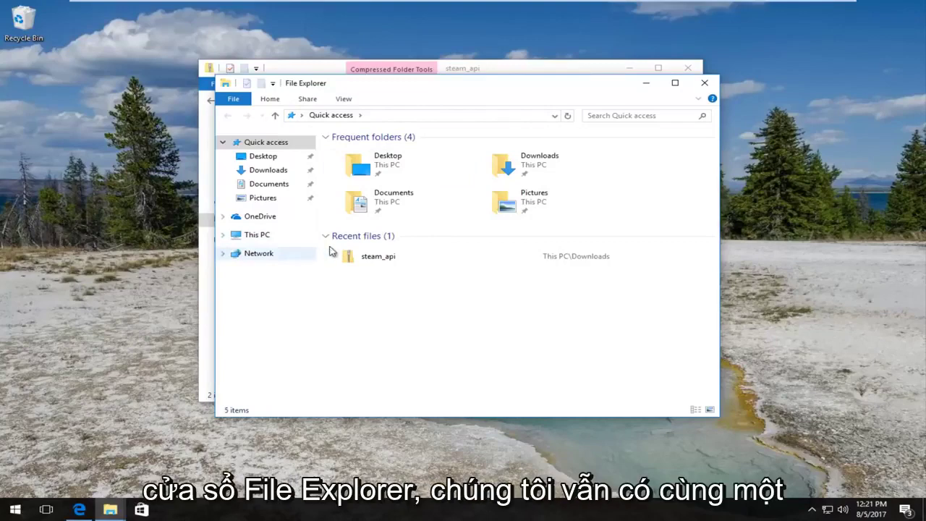
Rearrange the two File Explorer windows so the steam_api archive's files stay accessible beside the new window
left_click_drag(424, 81, 433, 158)
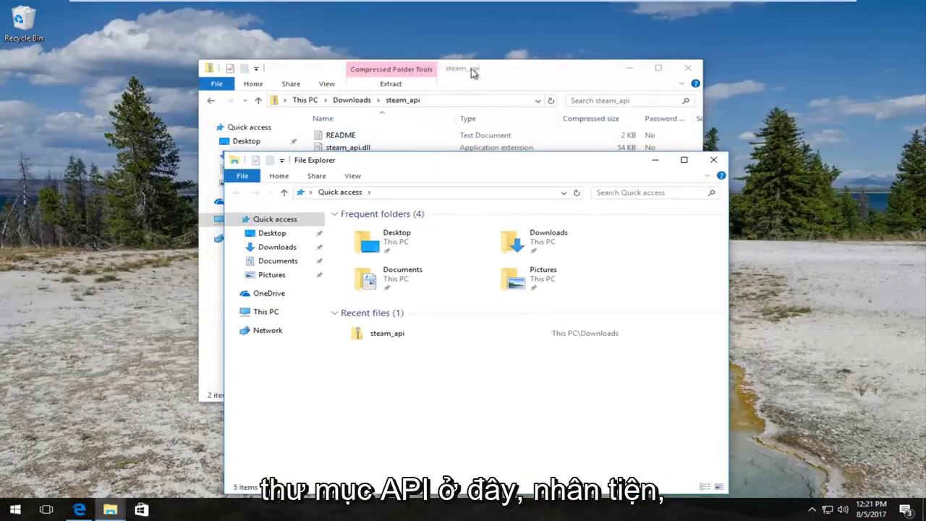
left_click_drag(486, 69, 346, 66)
left_click_drag(584, 170, 581, 68)
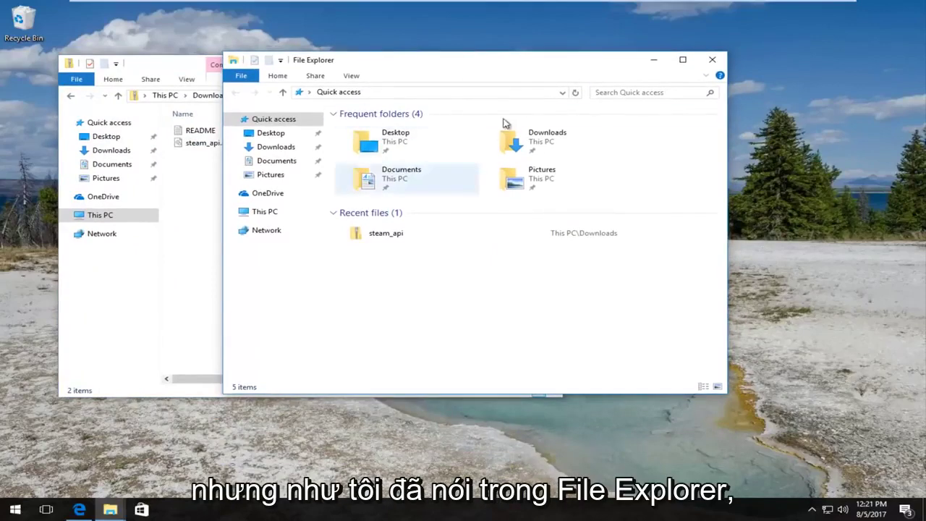
Go to the Windows folder on Local Disk (C:) in the new File Explorer window
left_click(265, 214)
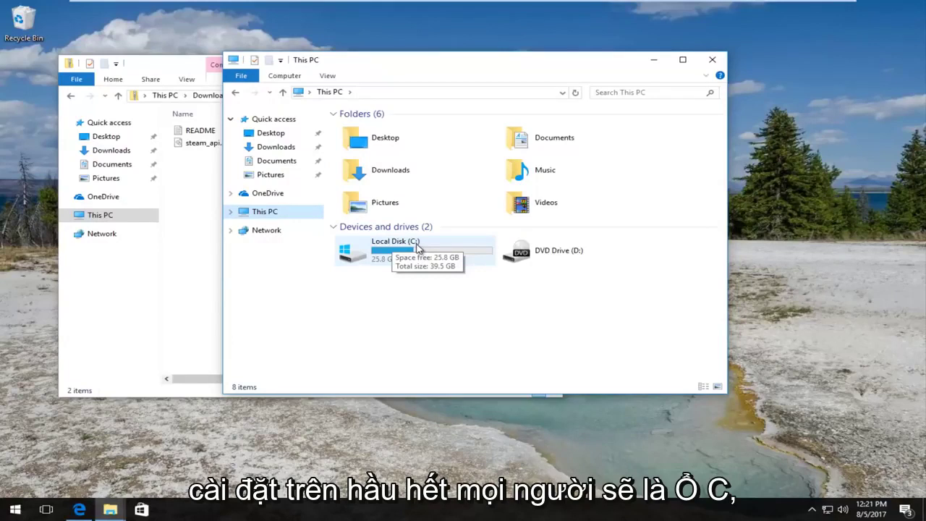
double_click(378, 257)
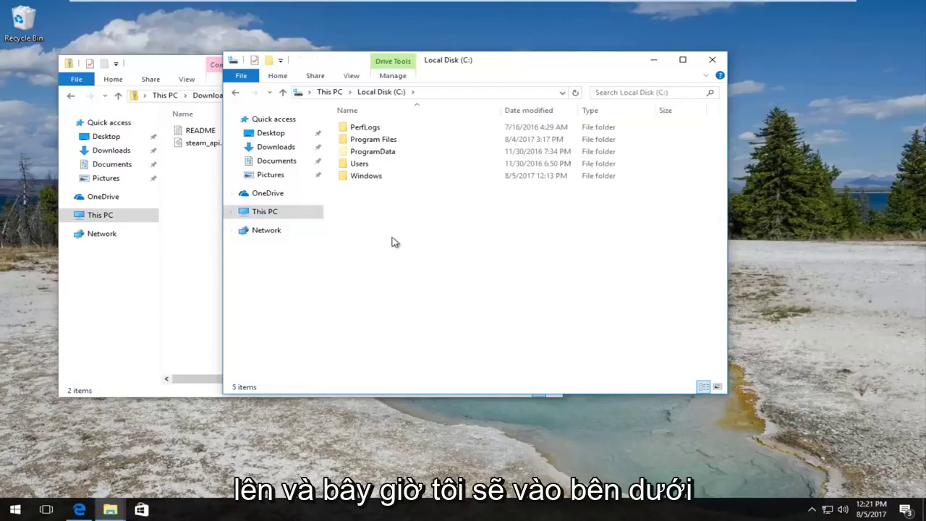
double_click(365, 181)
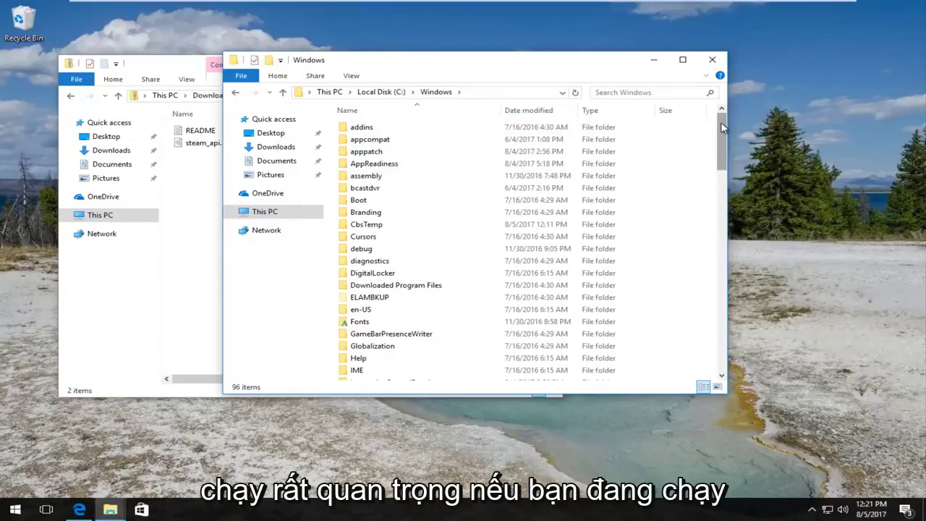
Open the System32 folder inside the Windows folder
left_click_drag(722, 130, 718, 232)
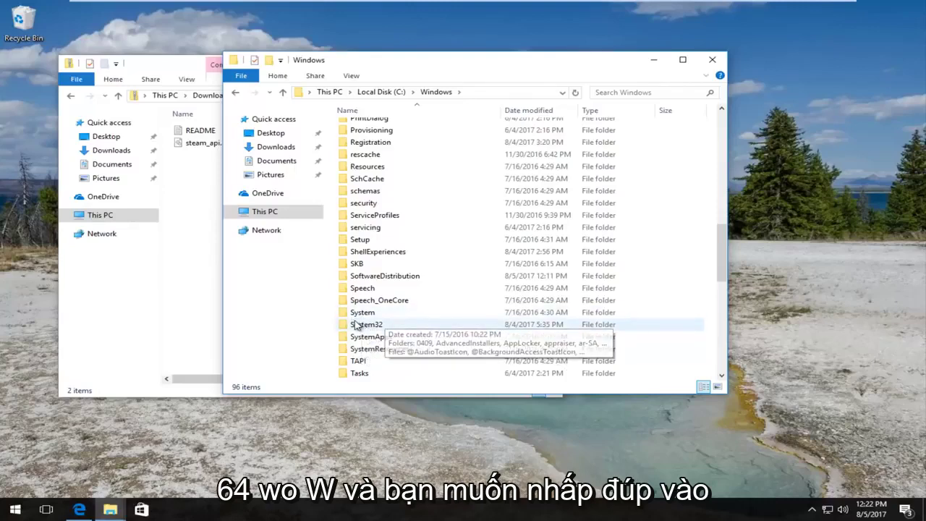
left_click(362, 326)
double_click(362, 325)
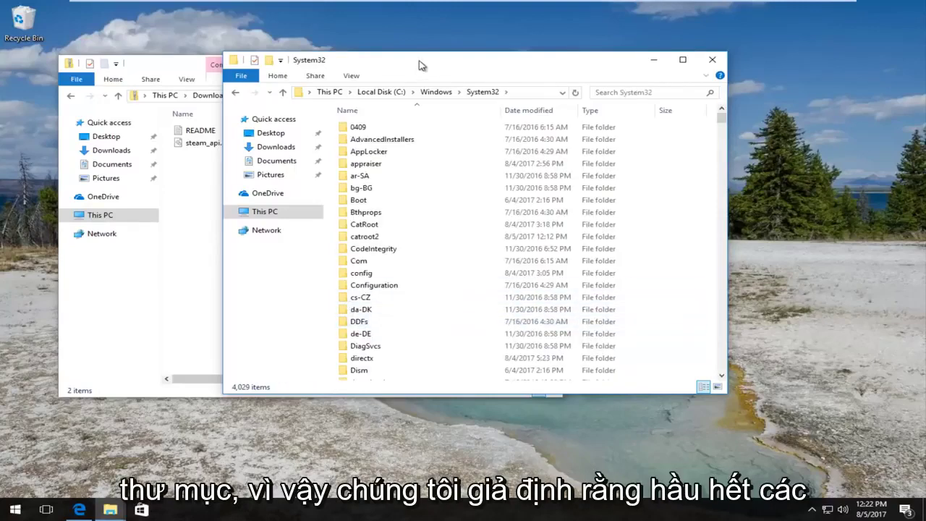
Place the System32 window and the steam_api archive window side by side so both file lists are accessible
left_click_drag(424, 62, 595, 64)
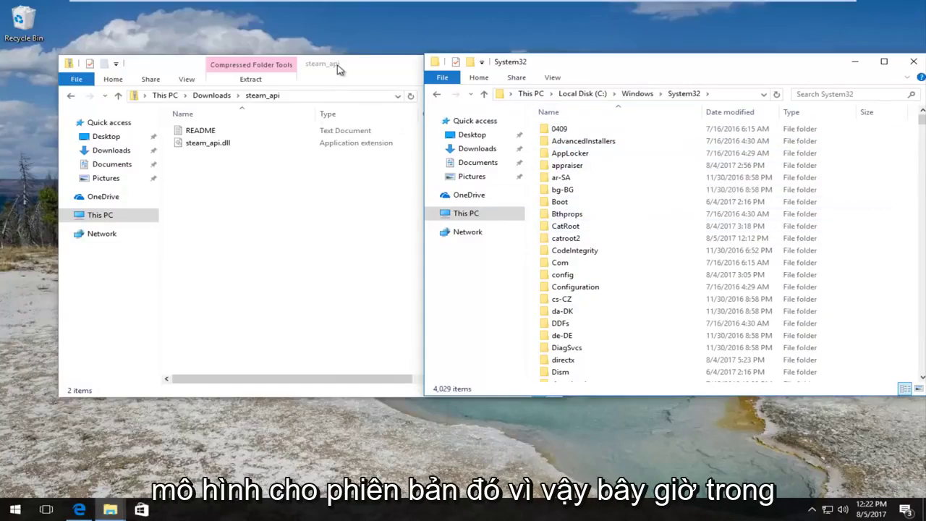
left_click_drag(338, 67, 259, 66)
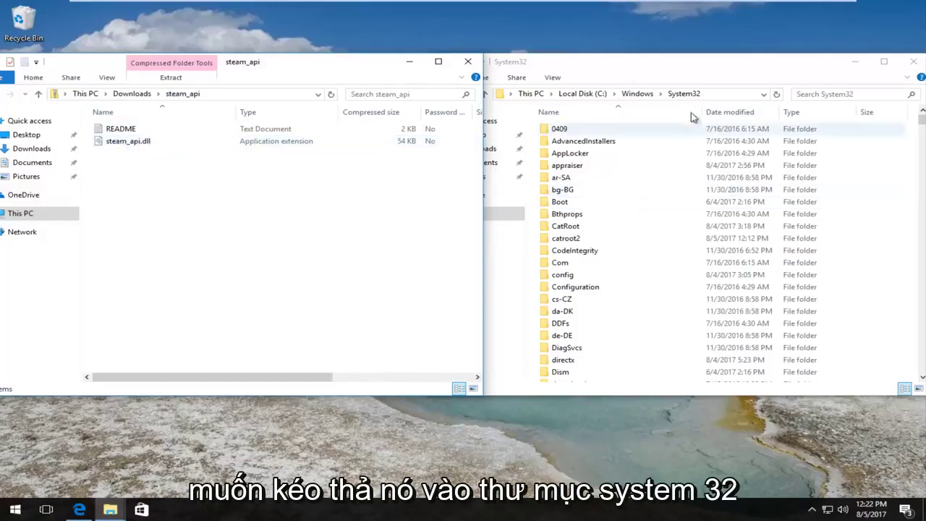
left_click(621, 68)
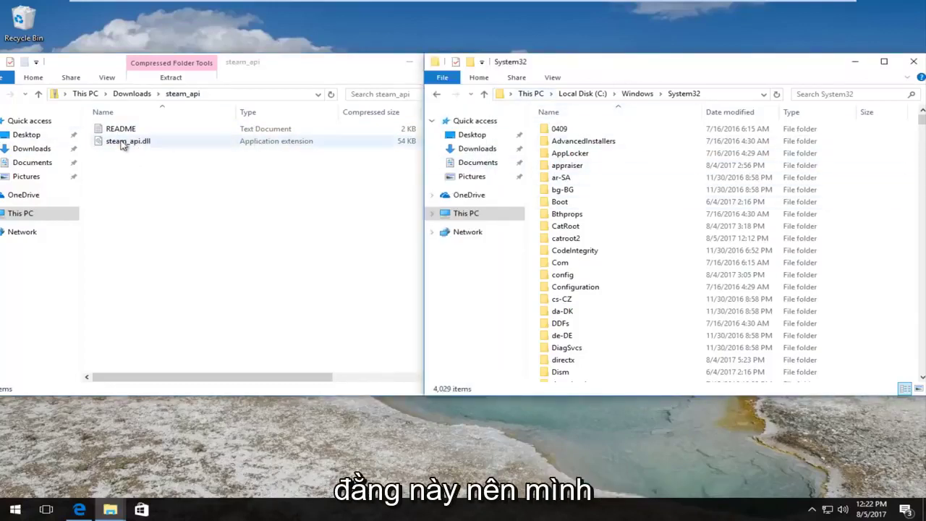
Copy steam_api.dll from the steam_api archive into the System32 folder, granting administrator permission for the copy
left_click_drag(124, 142, 828, 111)
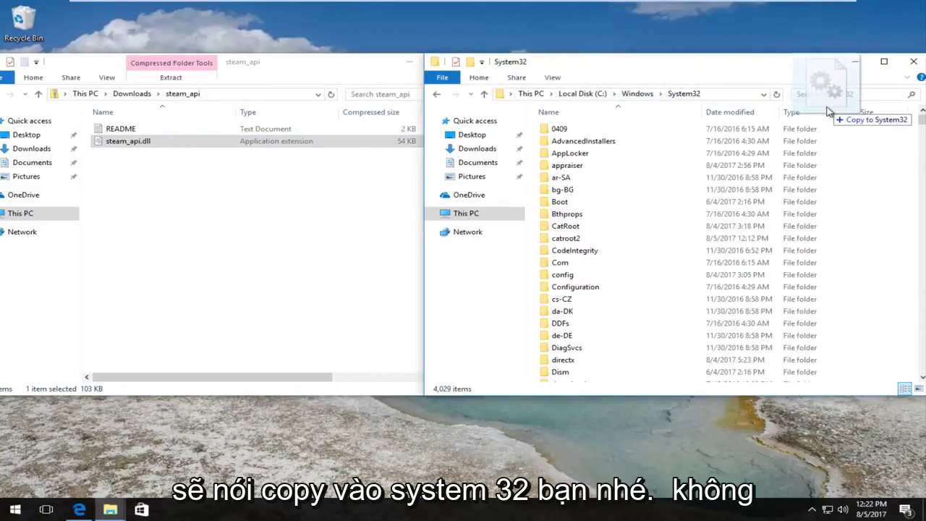
left_click_drag(829, 111, 845, 120)
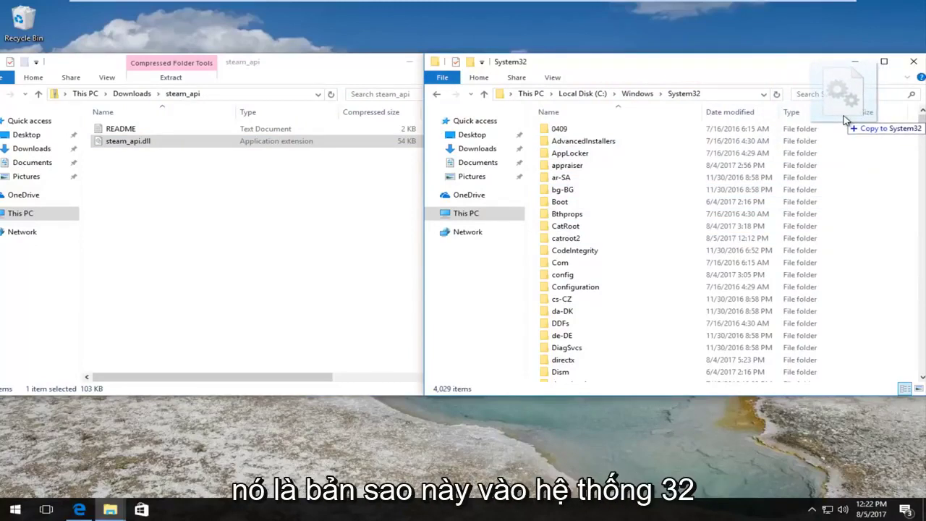
left_click_drag(846, 119, 846, 120)
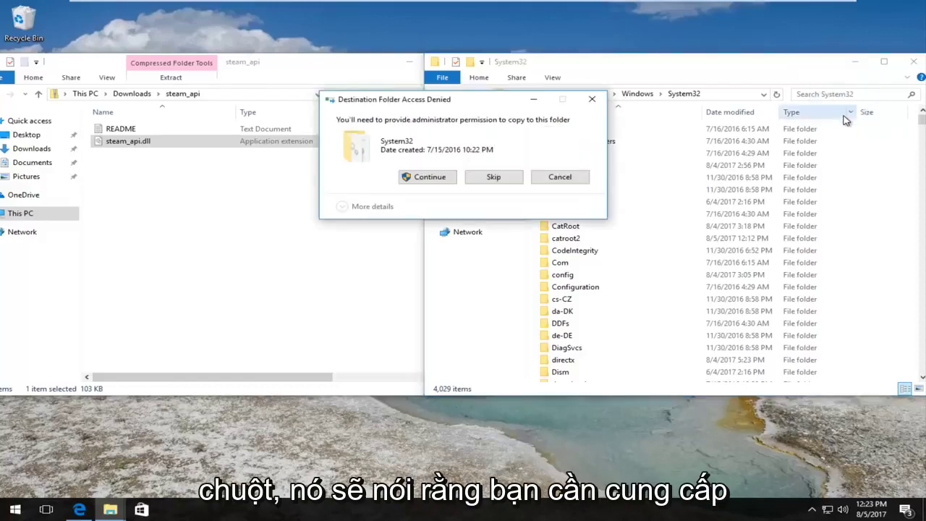
left_click(427, 178)
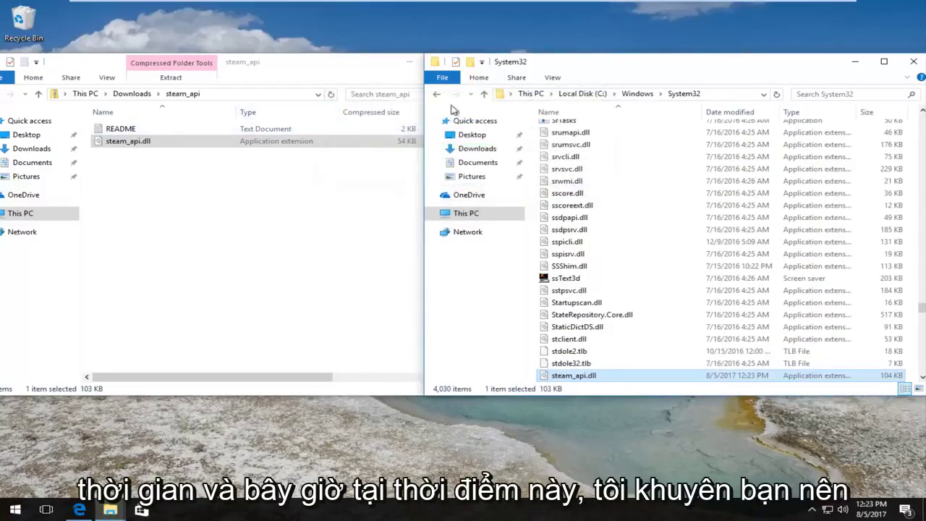
Close both the System32 and steam_api File Explorer windows
left_click_drag(709, 67, 663, 66)
left_click(867, 61)
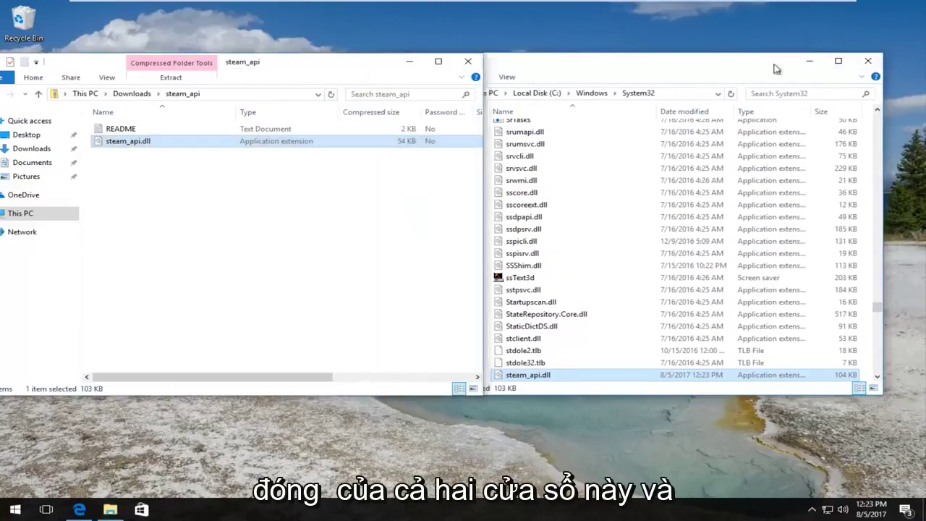
left_click(471, 62)
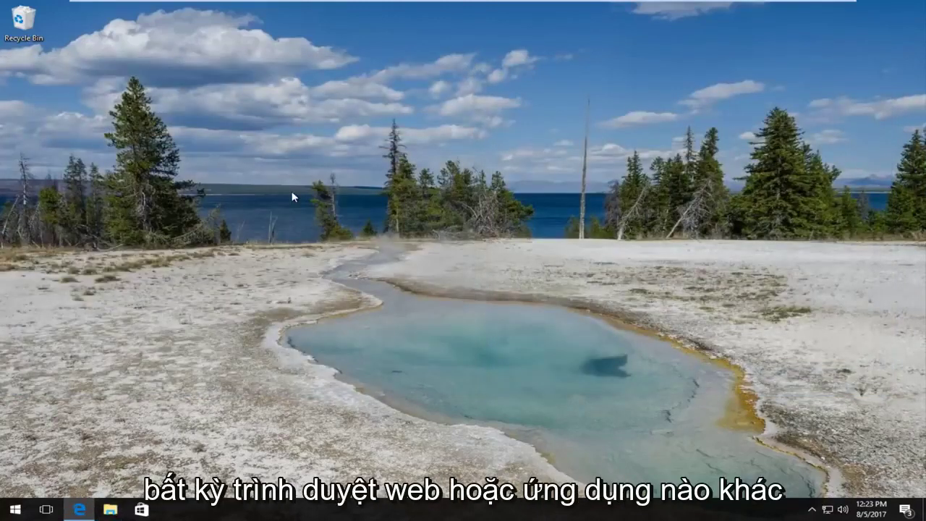